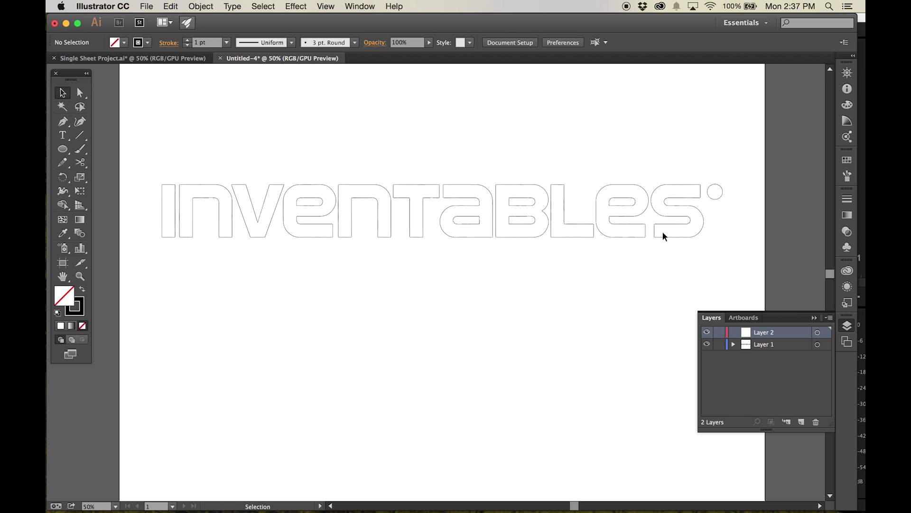
Step: Offset the INVENTABLES letter outlines by 8 mm with round joins
drag(737, 270, 153, 157)
click(201, 6)
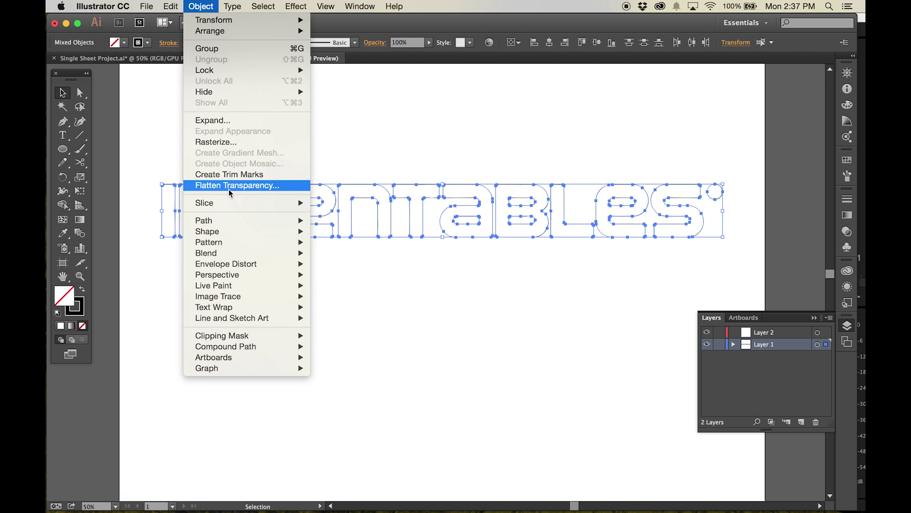
mouse_move(236, 220)
click(392, 262)
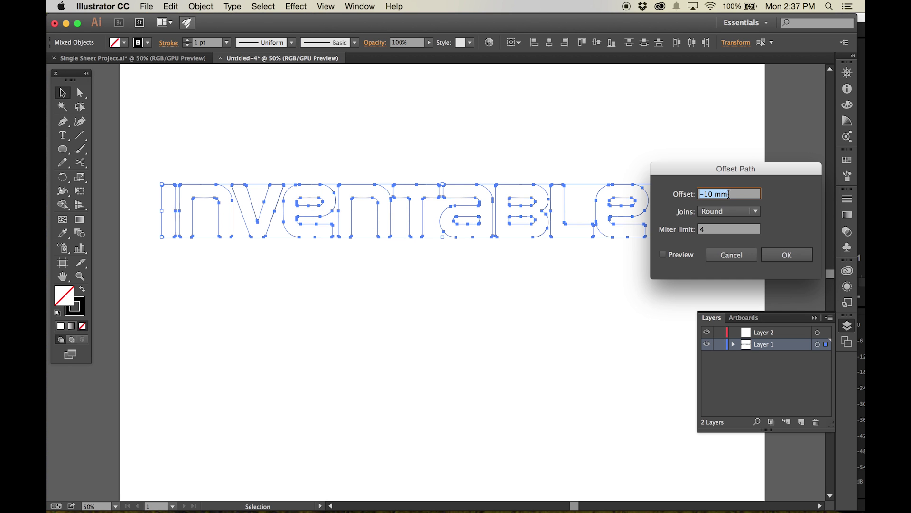
click(670, 257)
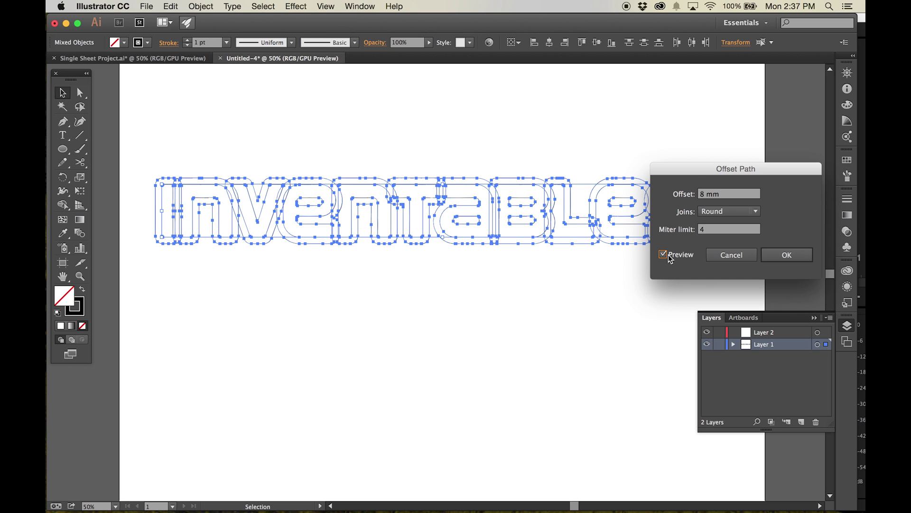
click(784, 256)
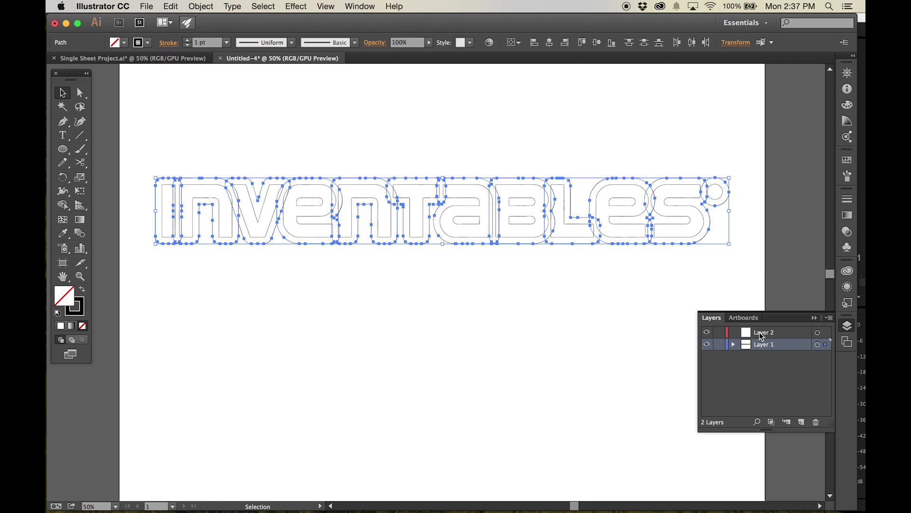
Step: Send the offset outline to Layer 2, then hide and lock Layer 1
right_click(675, 247)
mouse_move(719, 397)
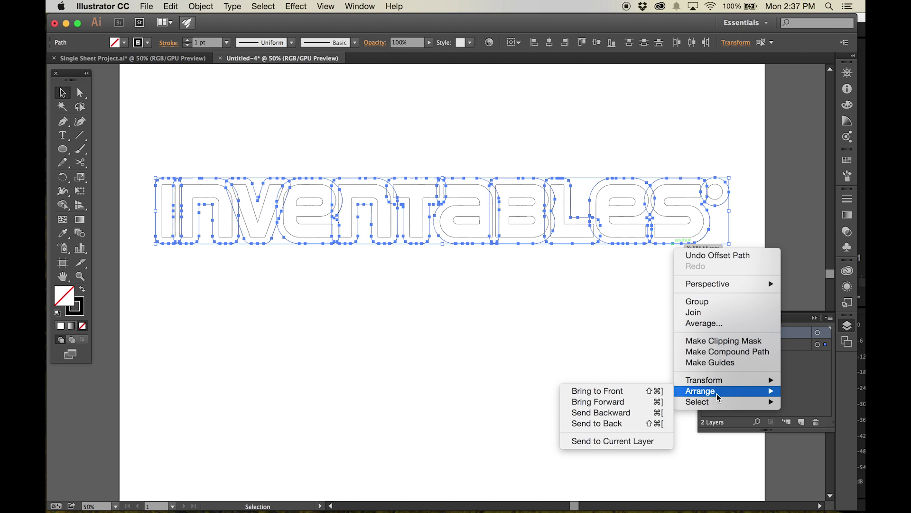
click(612, 441)
click(719, 344)
click(706, 344)
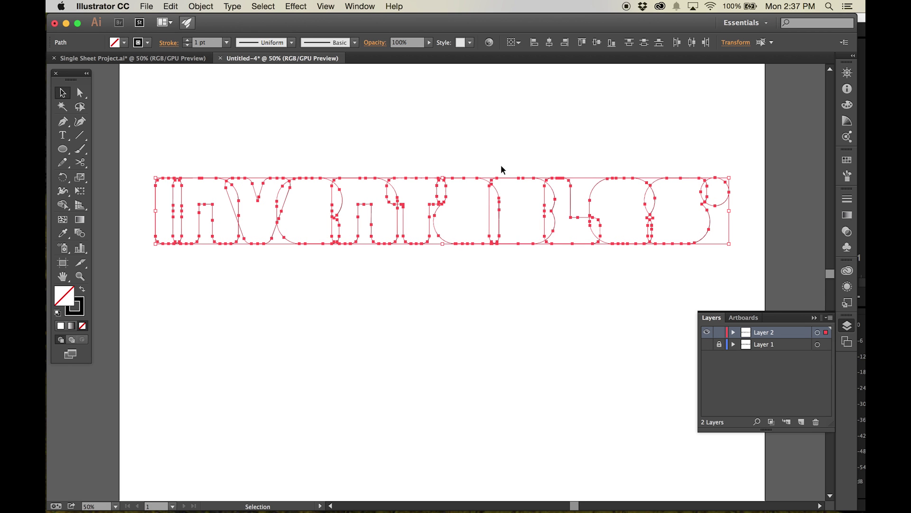
click(500, 149)
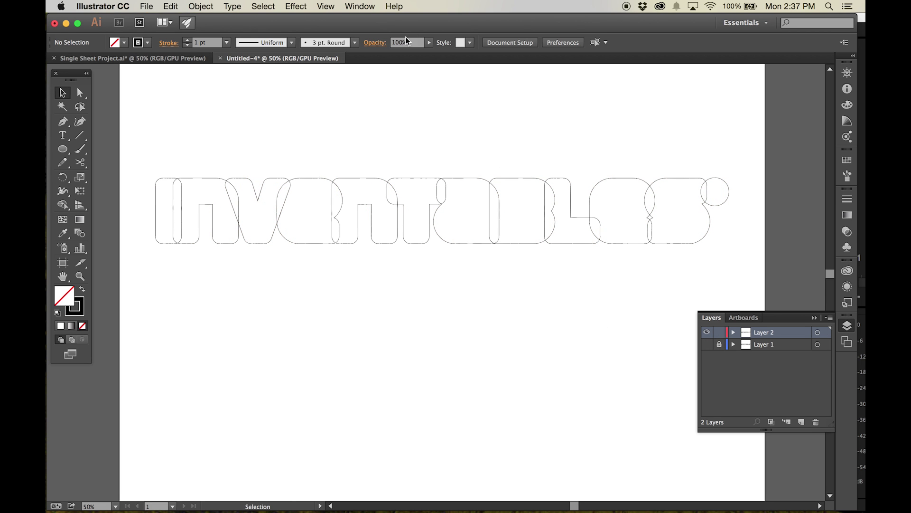
Step: Unite the offset letter paths into one outline with Pathfinder
click(360, 6)
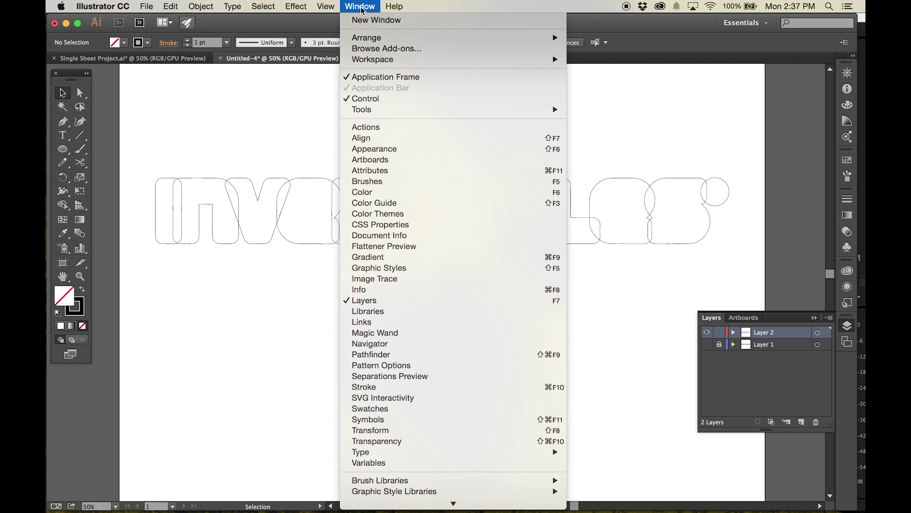
click(444, 359)
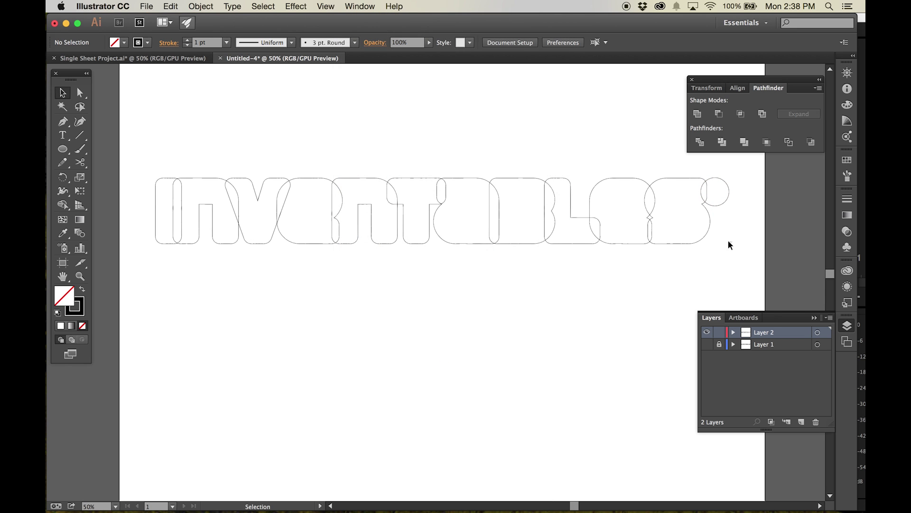
drag(730, 245, 152, 172)
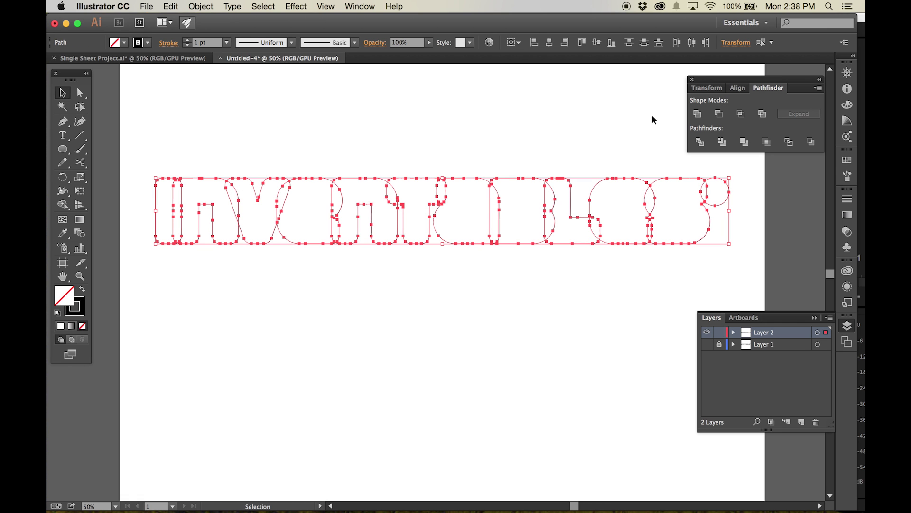
click(699, 114)
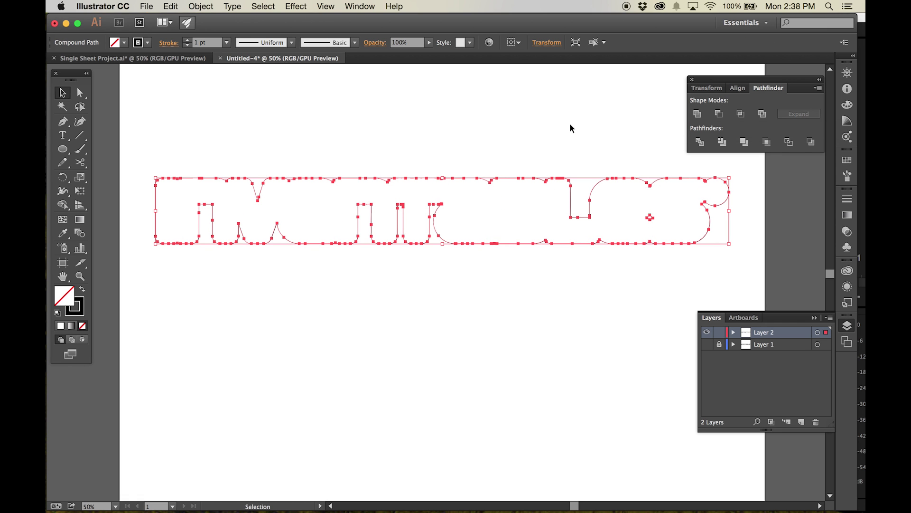
Step: Inspect the outline's sub-paths in isolation mode, trying and undoing a top-line deletion
double_click(156, 183)
key(p)
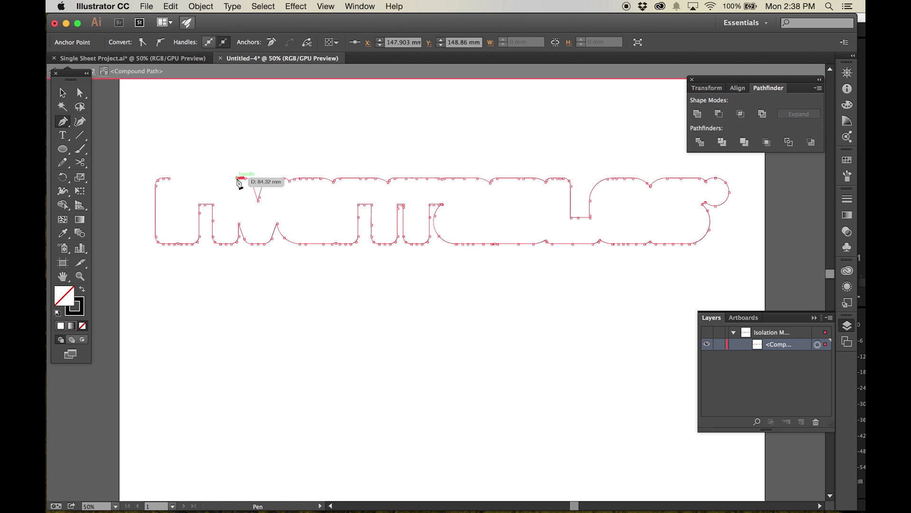
key(v)
click(167, 252)
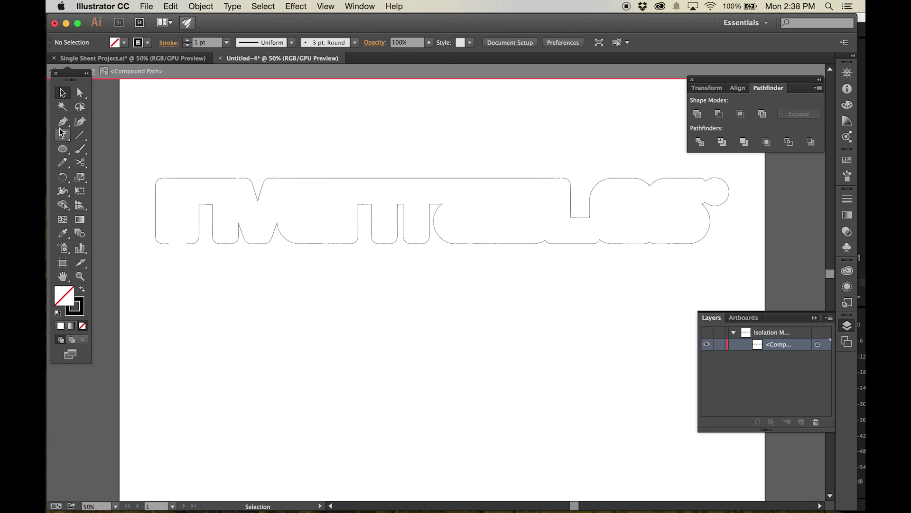
click(472, 244)
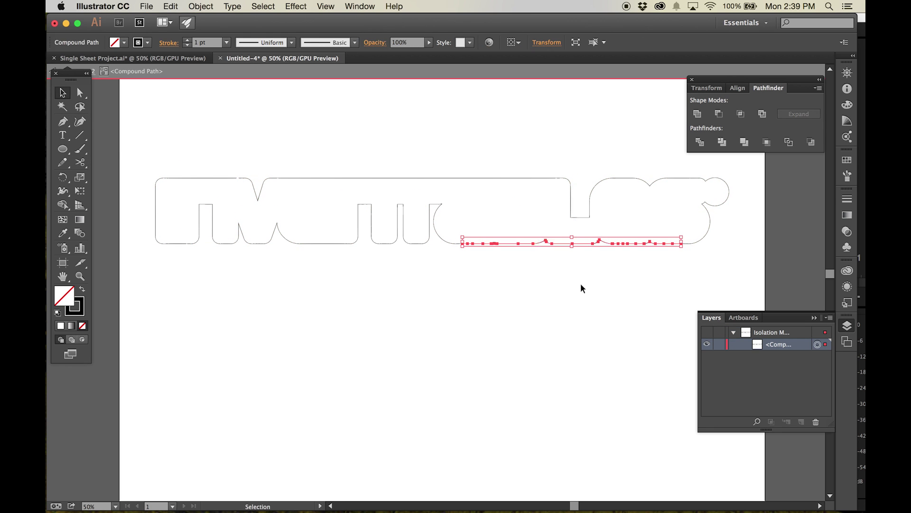
click(583, 288)
scroll(579, 254, right, 5)
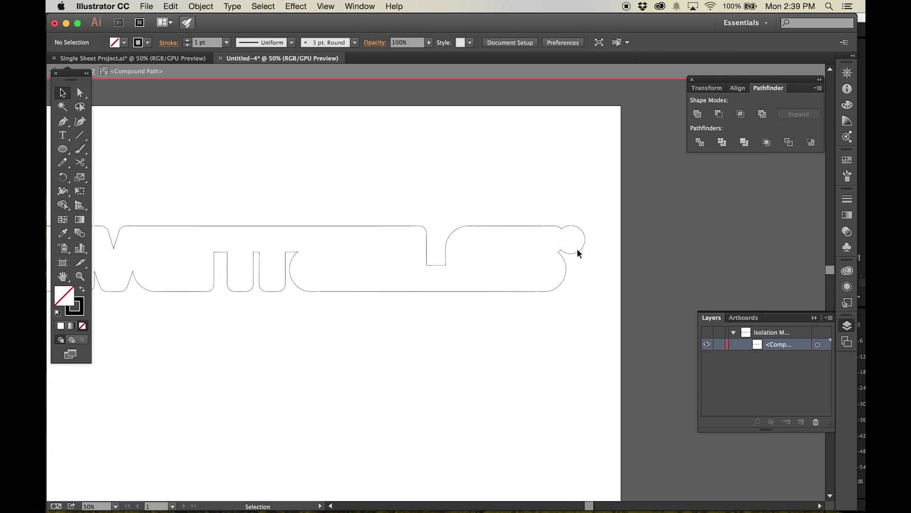
scroll(580, 254, up, 3)
super+click(427, 179)
key(Delete)
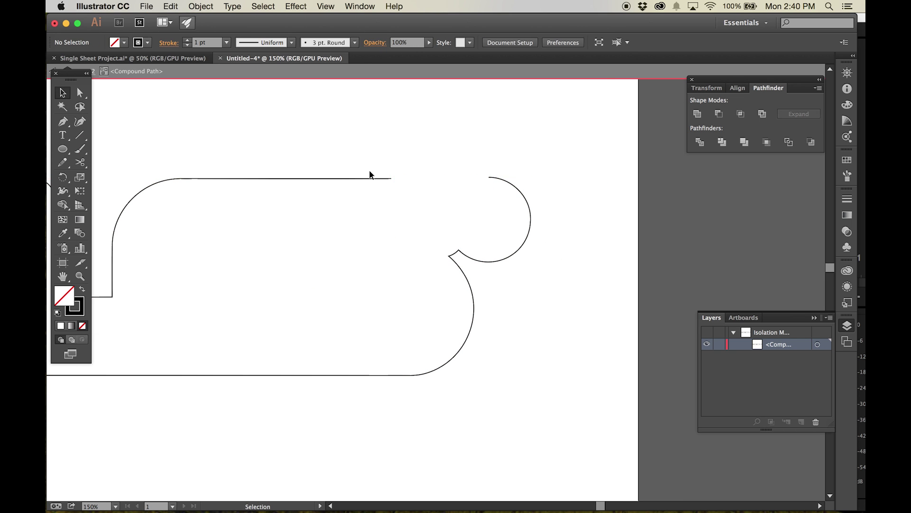
key(super+z)
key(Escape)
Step: Cut the outline at the hook with Scissors, delete that piece, and rejoin the notch
key(c)
click(451, 259)
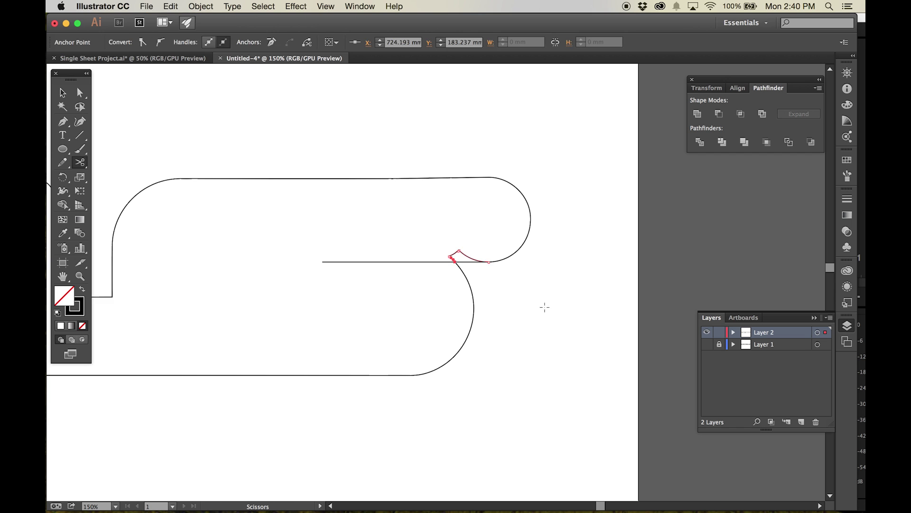
key(Delete)
key(super+a)
key(super+j)
click(79, 93)
click(489, 261)
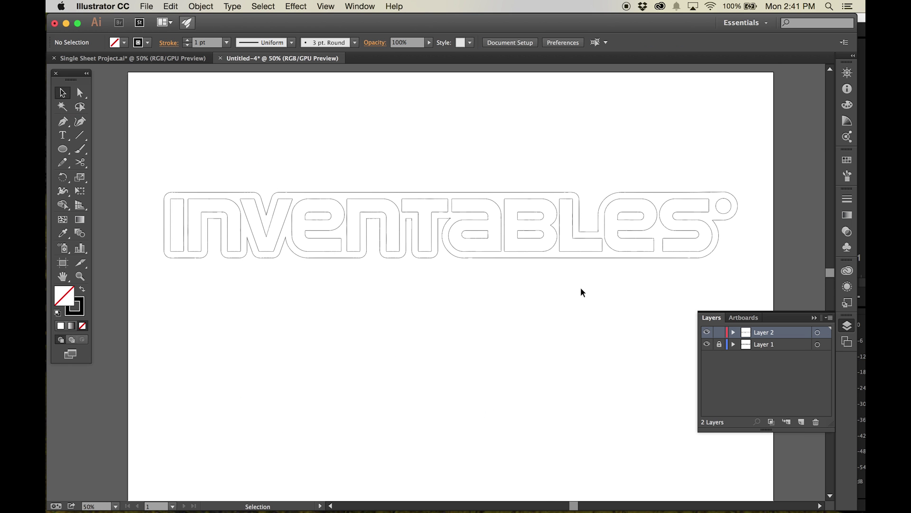
Step: Duplicate the INVENTABLES outline straight down below the original
drag(579, 291, 552, 253)
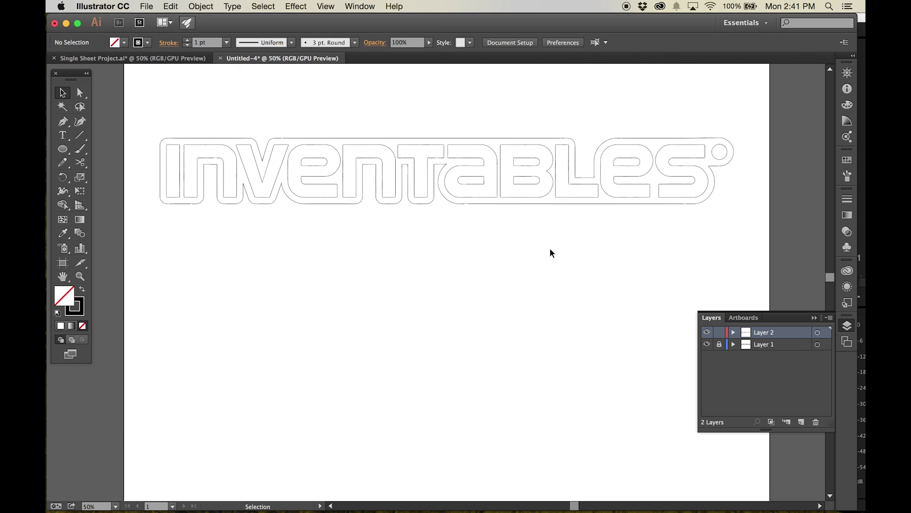
click(236, 206)
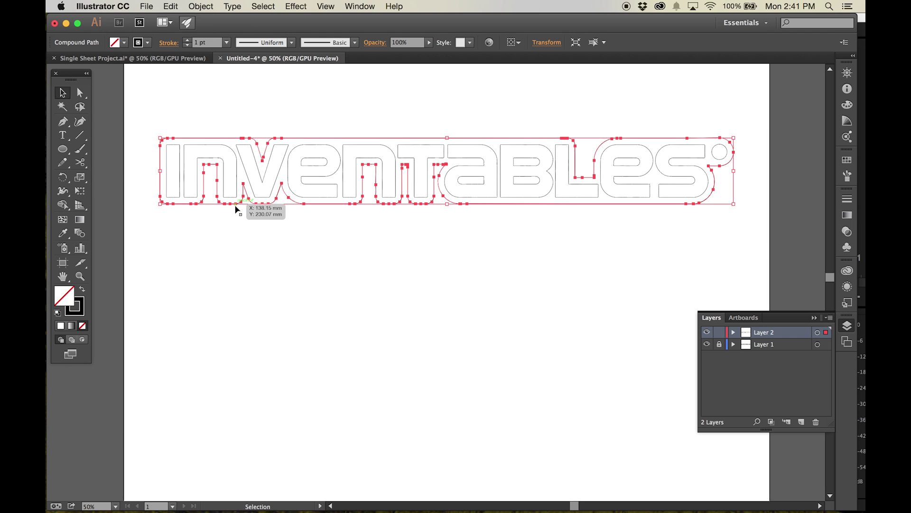
drag(236, 206, 236, 286)
click(199, 128)
Step: Draw a 25.4 mm circle at the lower outline's left end
key(l)
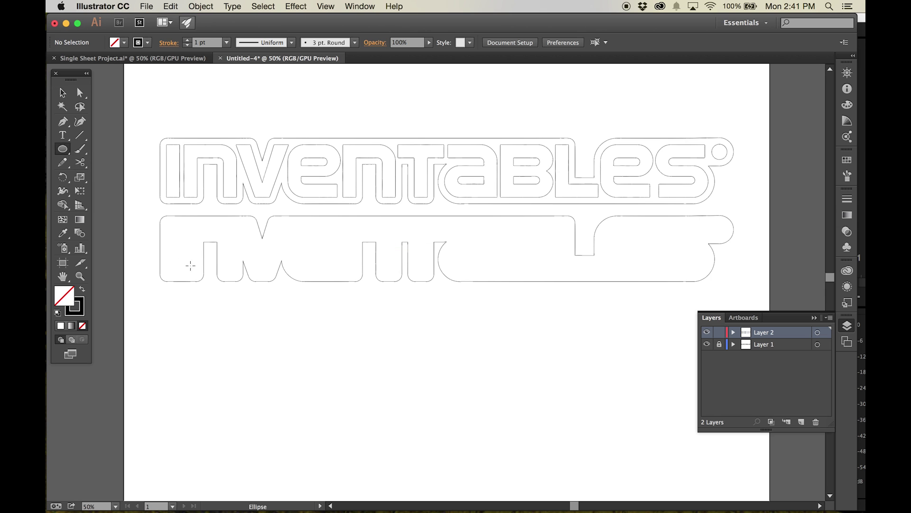
drag(173, 266, 179, 259)
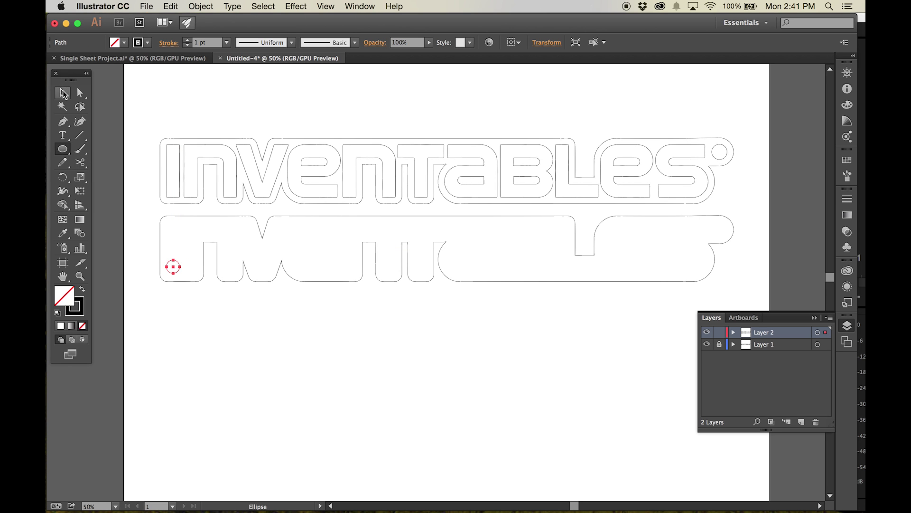
key(v)
click(133, 91)
Step: Copy the backing outline straight down below itself
drag(352, 242, 332, 195)
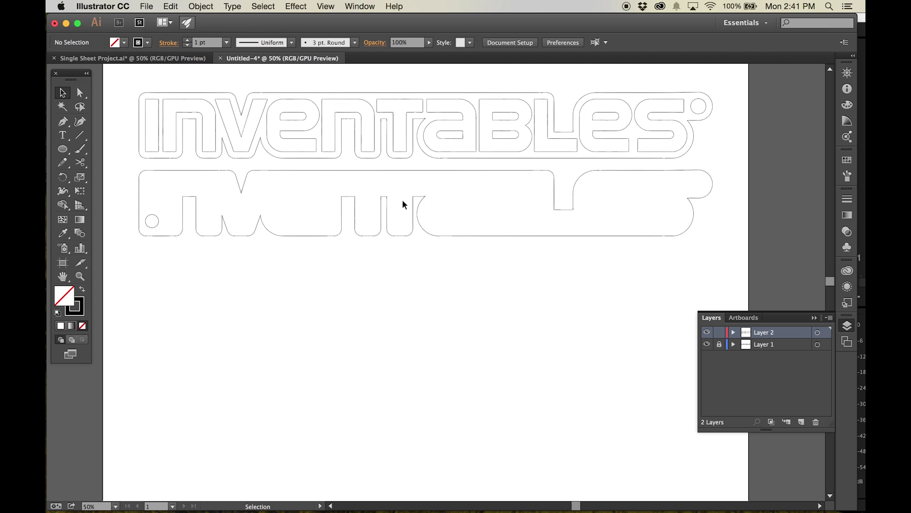
click(511, 198)
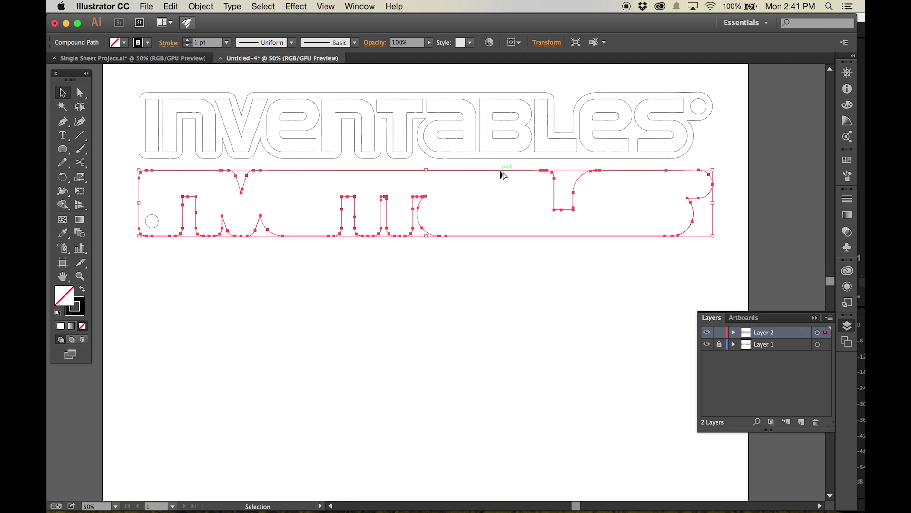
shift+click(508, 212)
drag(497, 237, 500, 315)
click(511, 349)
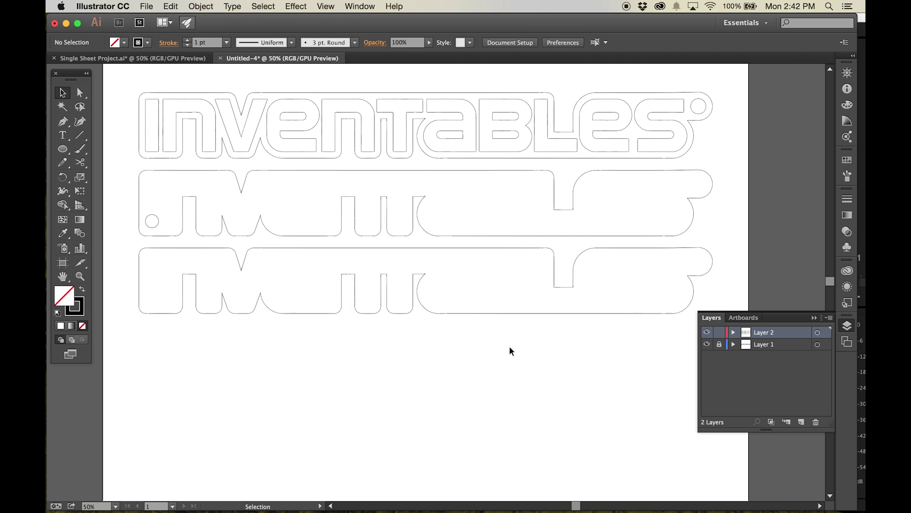
Step: Add a -8 mm offset with round joins inside the bottom backing outline
click(496, 315)
click(201, 6)
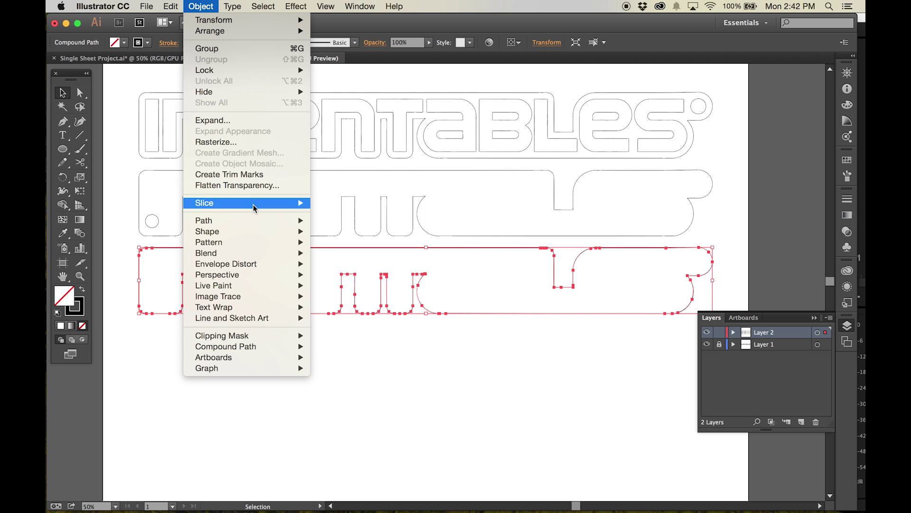
mouse_move(209, 220)
click(347, 260)
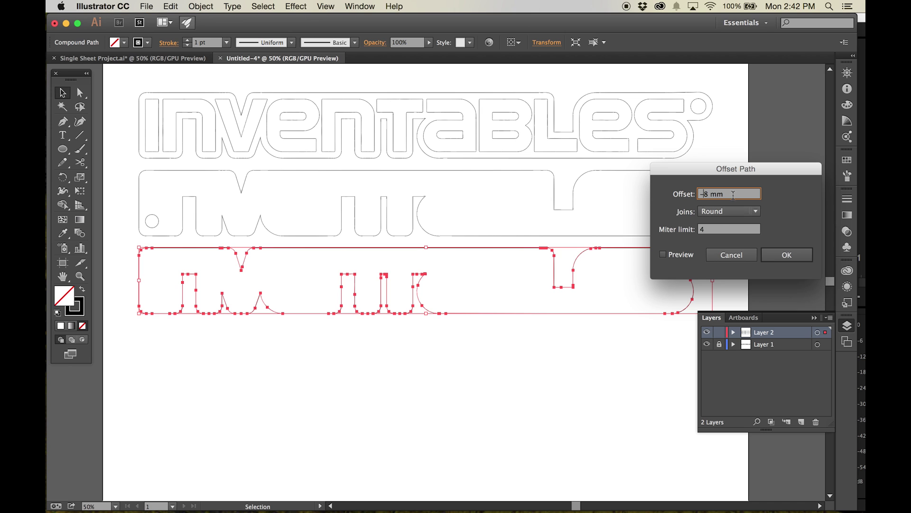
click(663, 255)
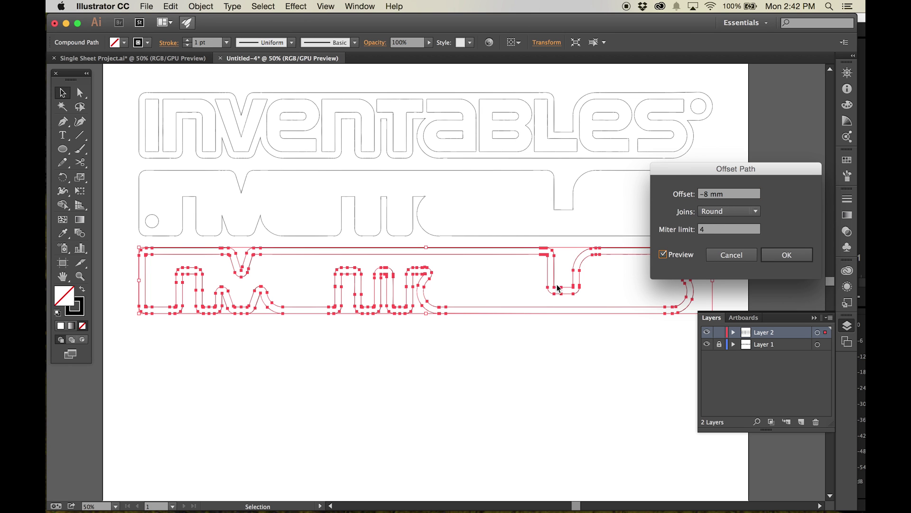
click(747, 216)
click(732, 240)
click(733, 209)
click(721, 220)
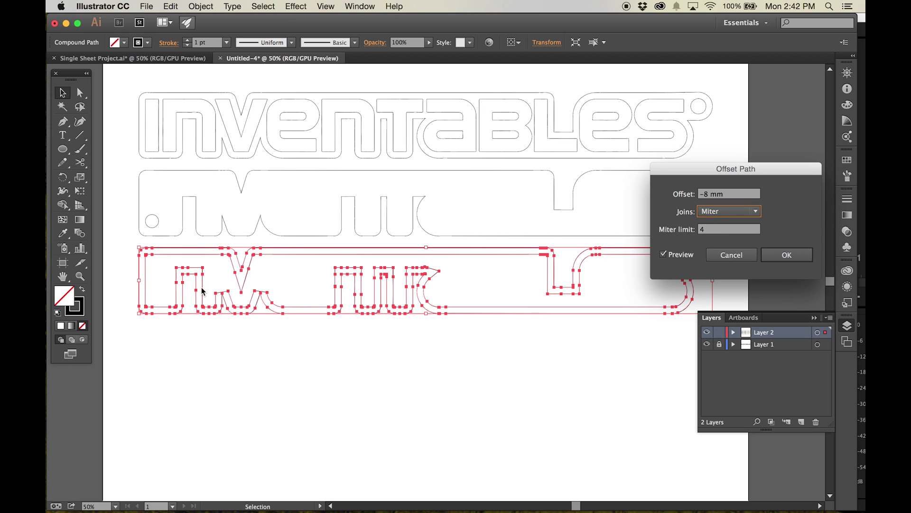
click(717, 214)
click(725, 232)
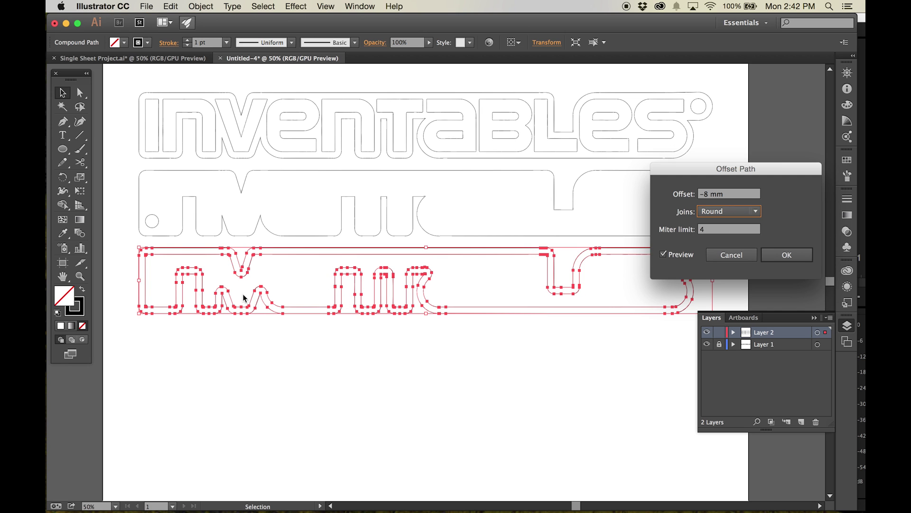
click(787, 255)
Step: Copy the outline and its inset straight down below
click(539, 341)
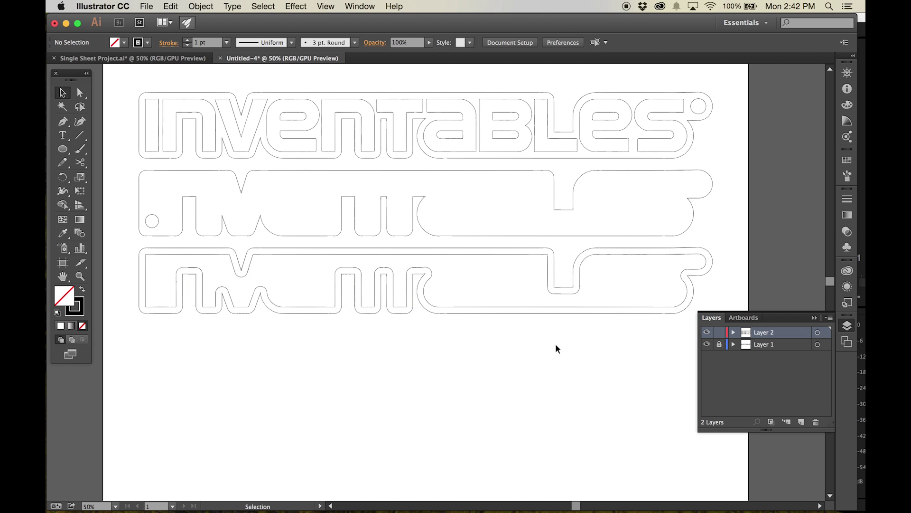
drag(525, 276, 519, 248)
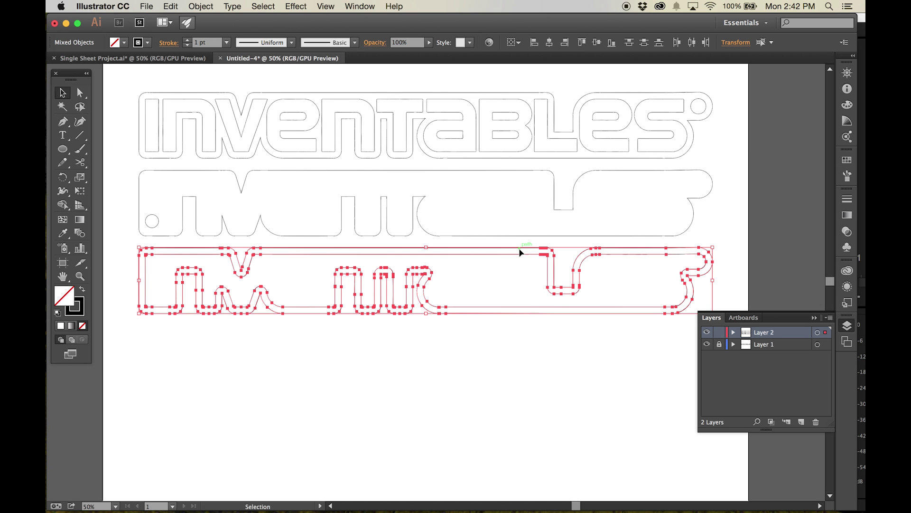
drag(520, 253, 522, 325)
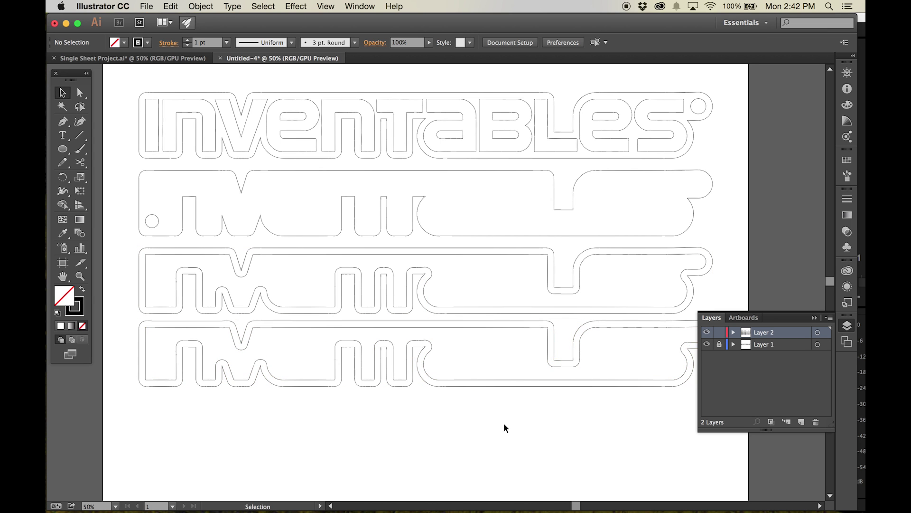
scroll(505, 428, down, 3)
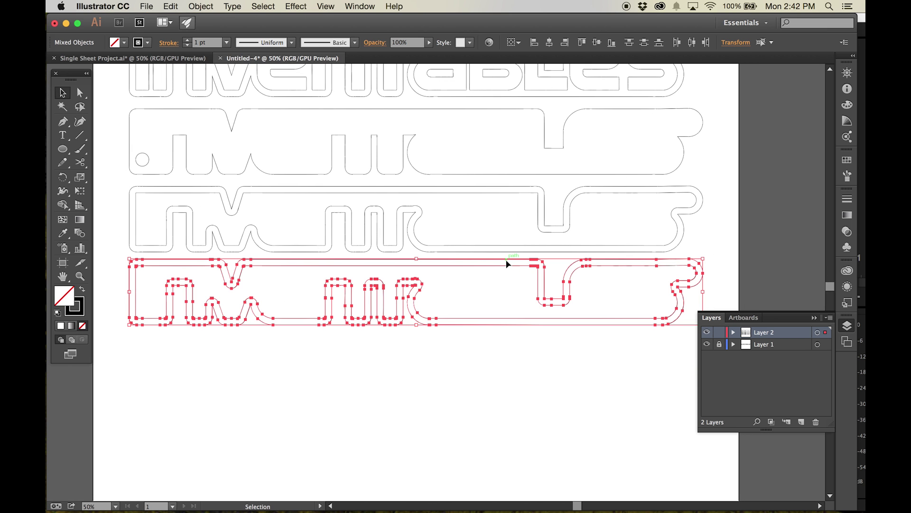
Step: Place a third copy of the outlined backing pair below
shift+click(507, 259)
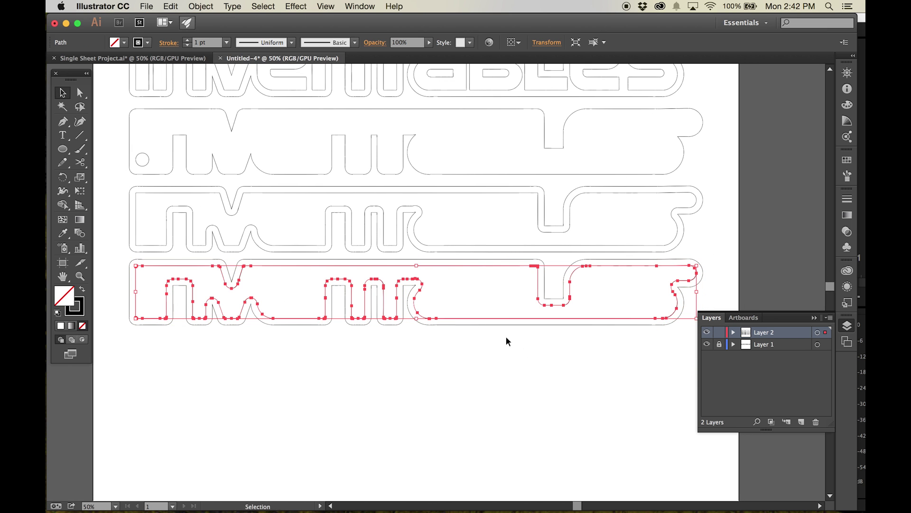
drag(479, 275, 489, 340)
click(534, 416)
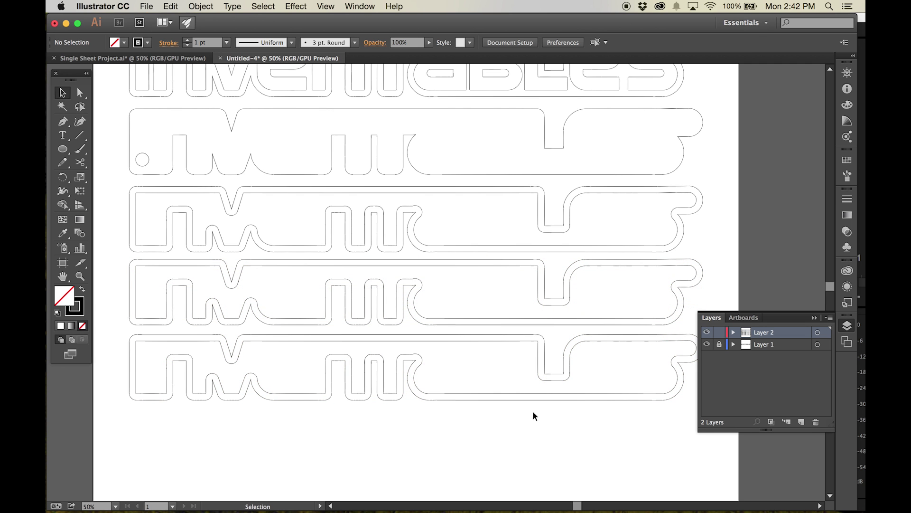
Step: Offset the bottom copy's inner outline 4 mm outward
click(539, 352)
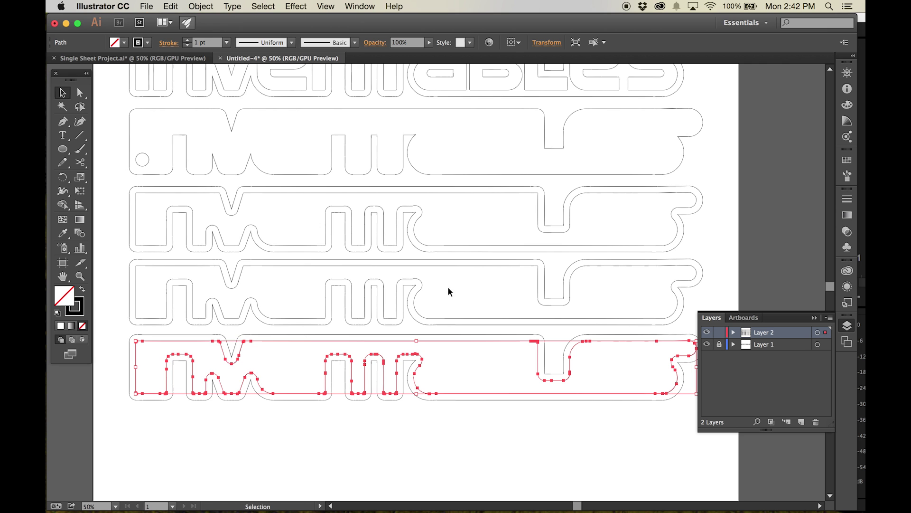
click(201, 6)
mouse_move(265, 220)
click(347, 259)
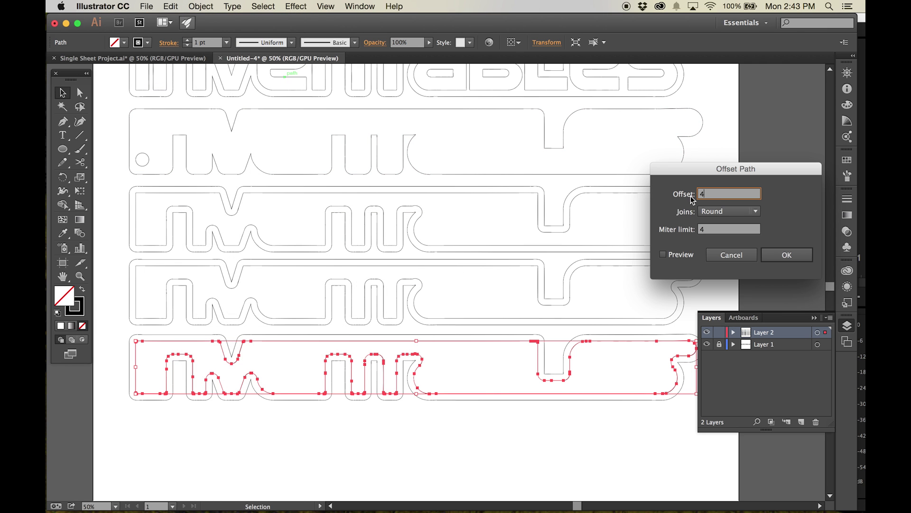
text(4mm)
click(684, 254)
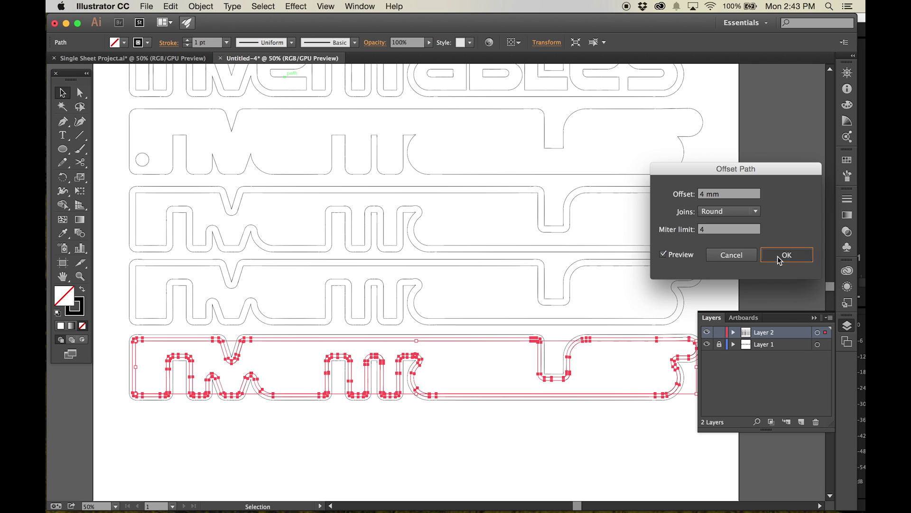
click(786, 255)
click(508, 436)
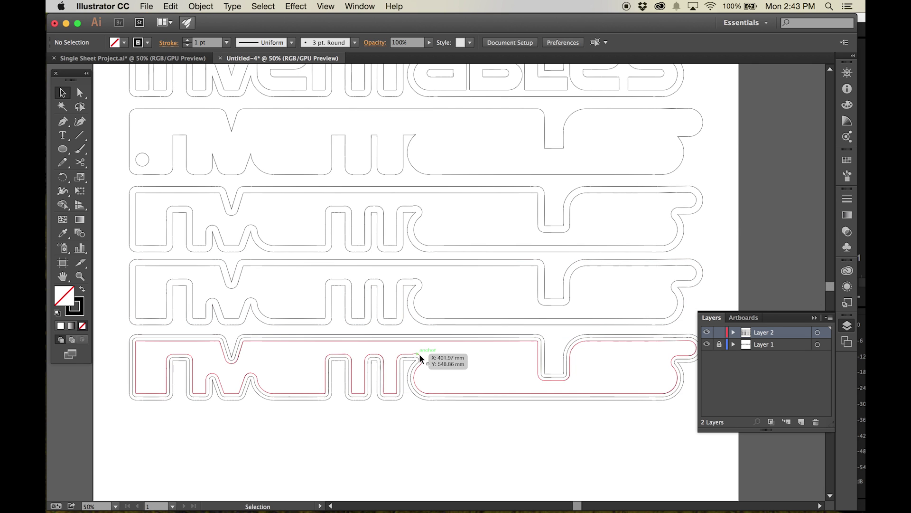
scroll(488, 325, up, 2)
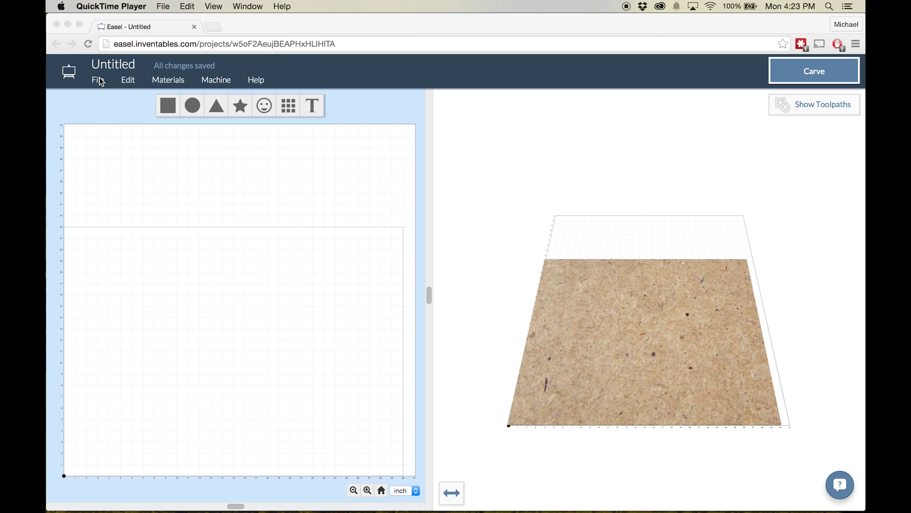
click(98, 79)
Step: Import Inventables Sign.svg into the Easel project and position it on the material
click(98, 80)
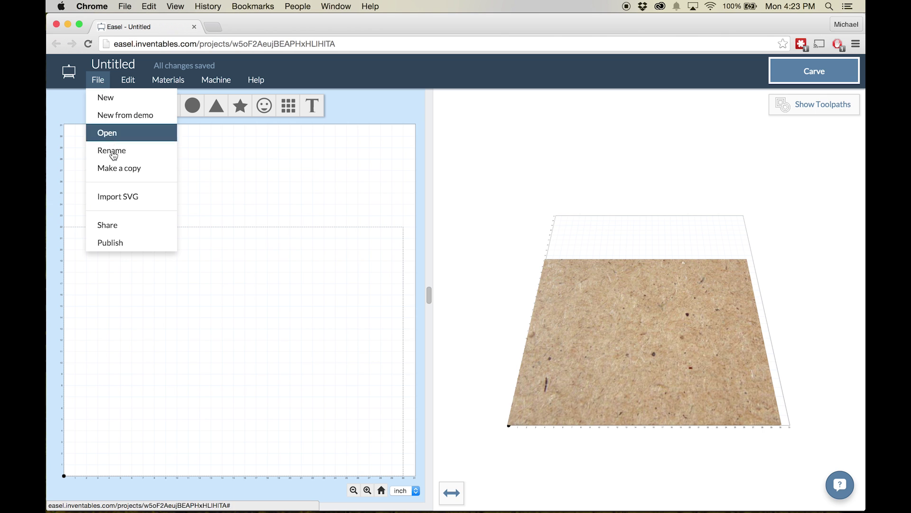
click(102, 196)
click(434, 246)
click(633, 486)
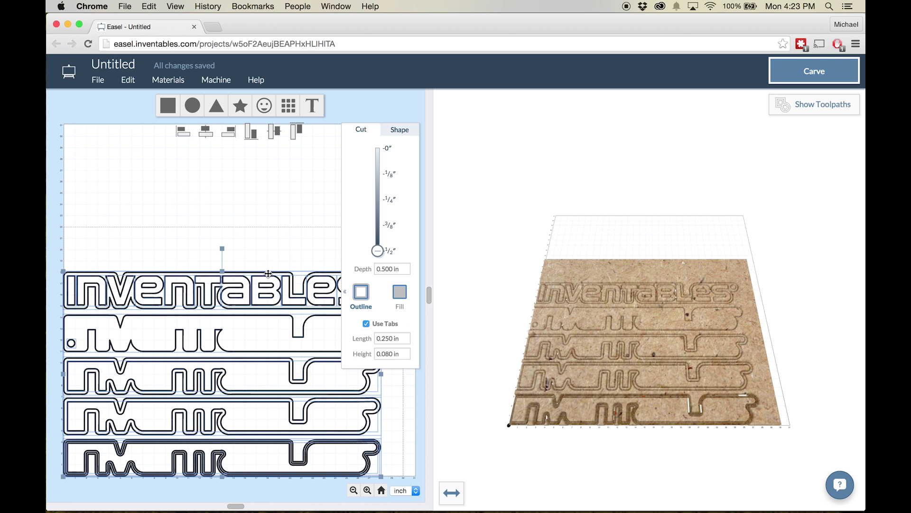
drag(268, 273, 276, 261)
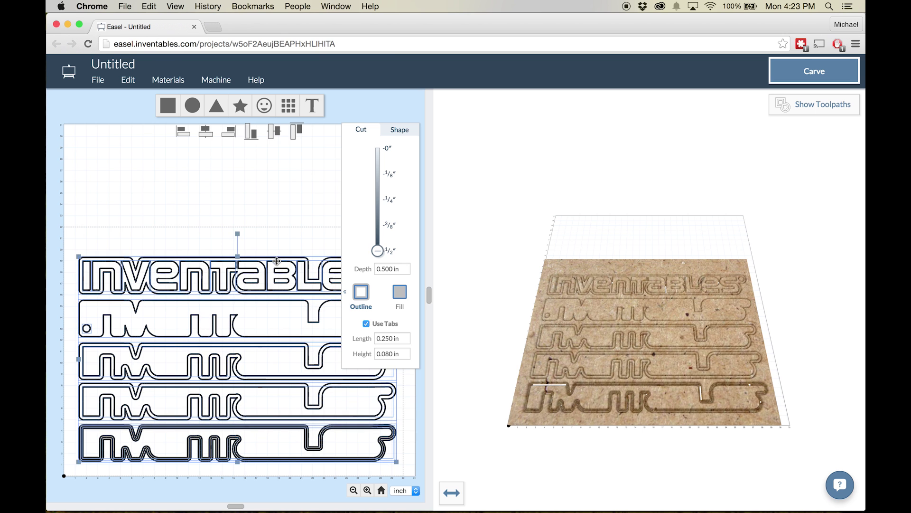
click(258, 186)
Step: Review the MDF material and machine settings, then close them
click(214, 80)
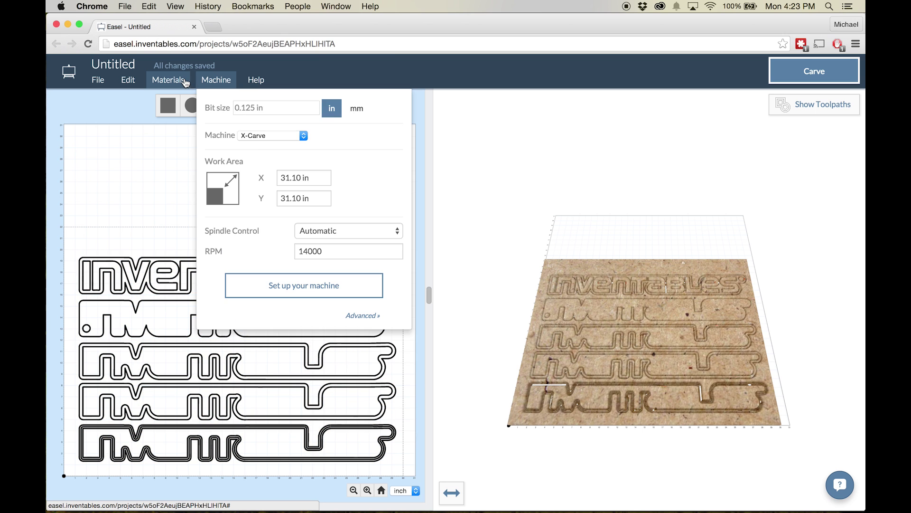
click(185, 83)
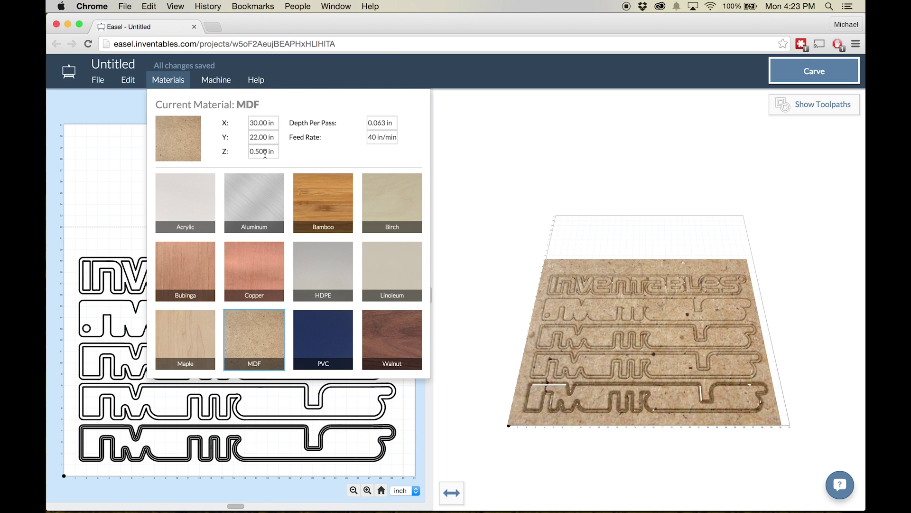
click(216, 79)
click(157, 171)
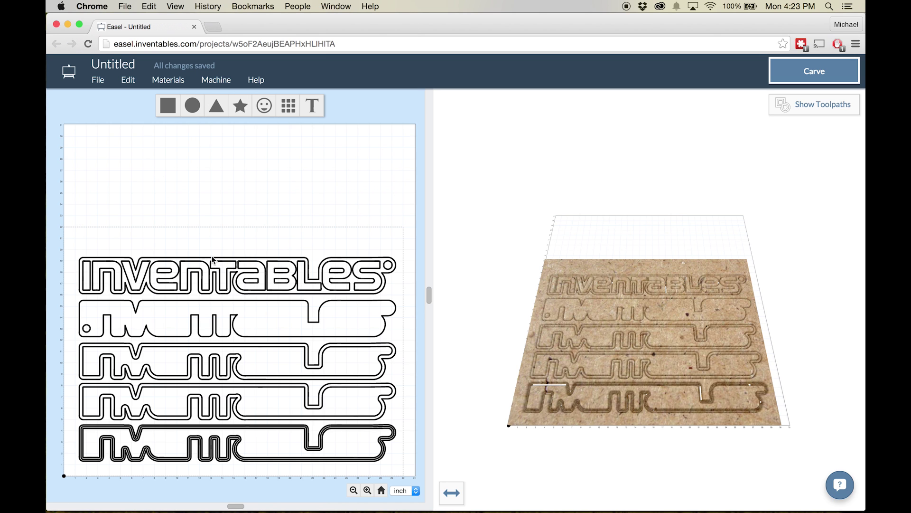
click(90, 269)
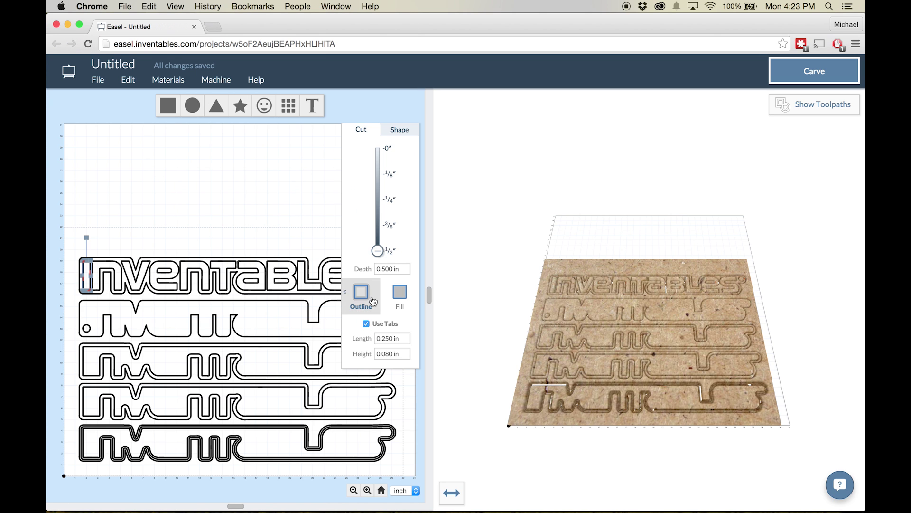
Step: Set the letter I and other letters to cut along the inside of their paths
click(361, 292)
click(323, 301)
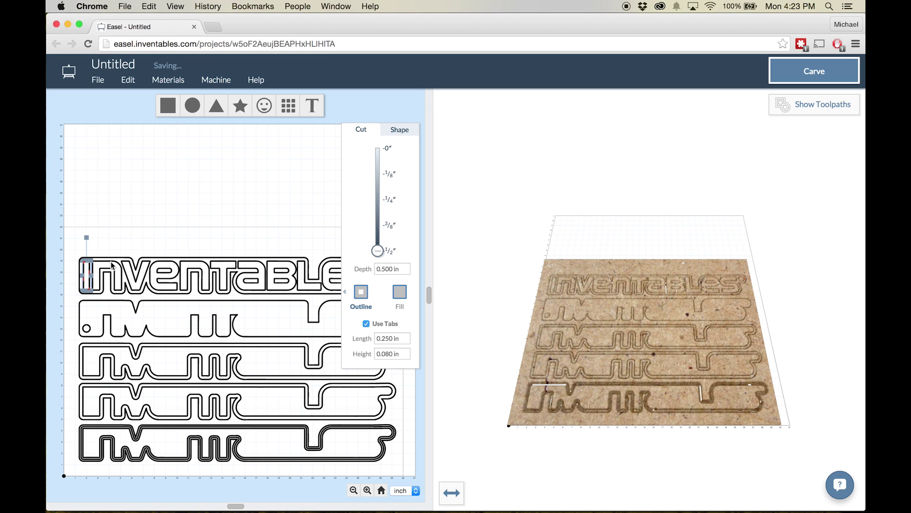
click(361, 292)
click(328, 303)
key(Tab)
key(Tab)
key(Tab)
key(Tab)
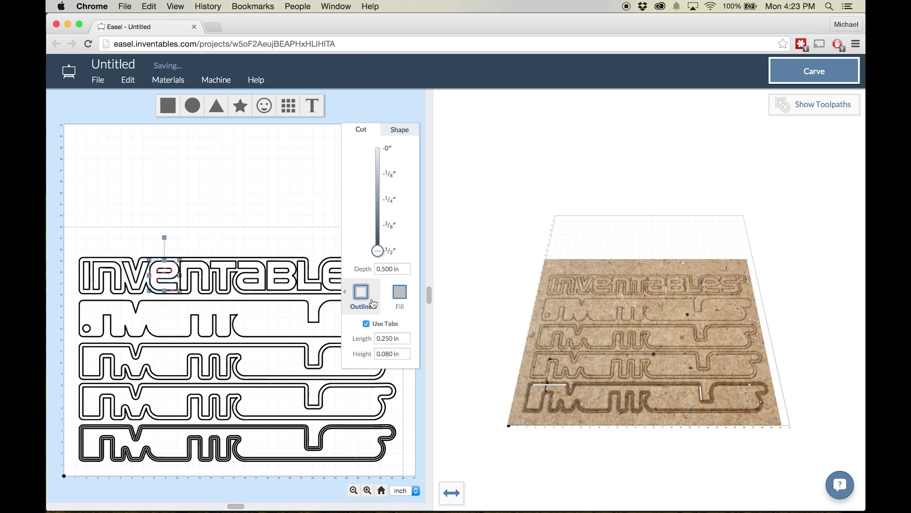
click(271, 244)
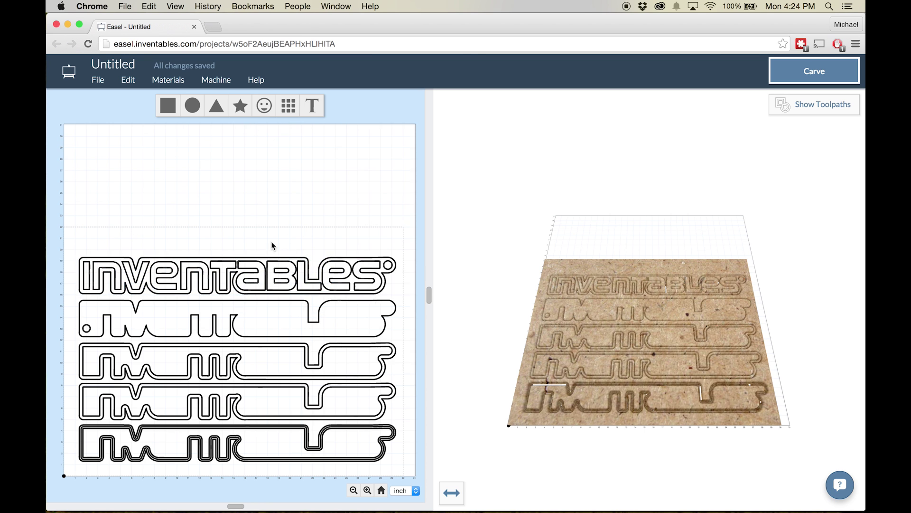
click(284, 295)
key(Tab)
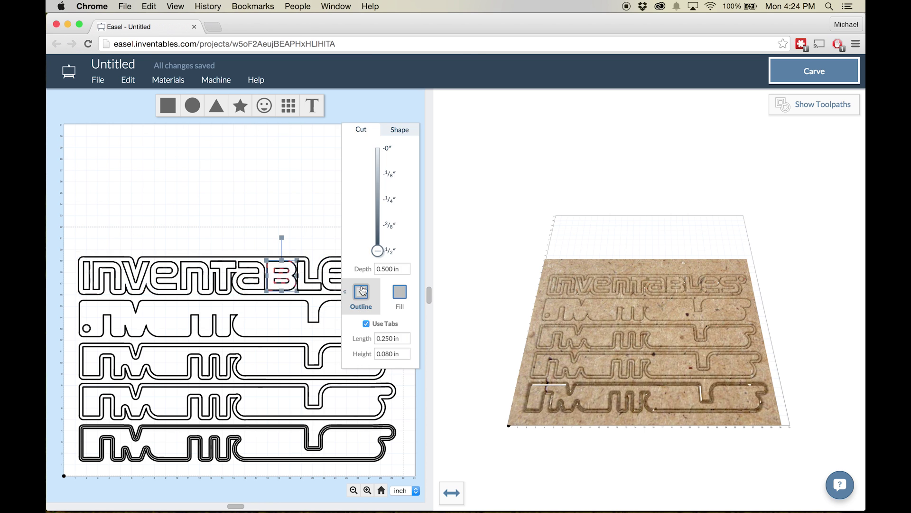
click(361, 291)
key(Tab)
key(Tab)
key(Tab)
key(Tab)
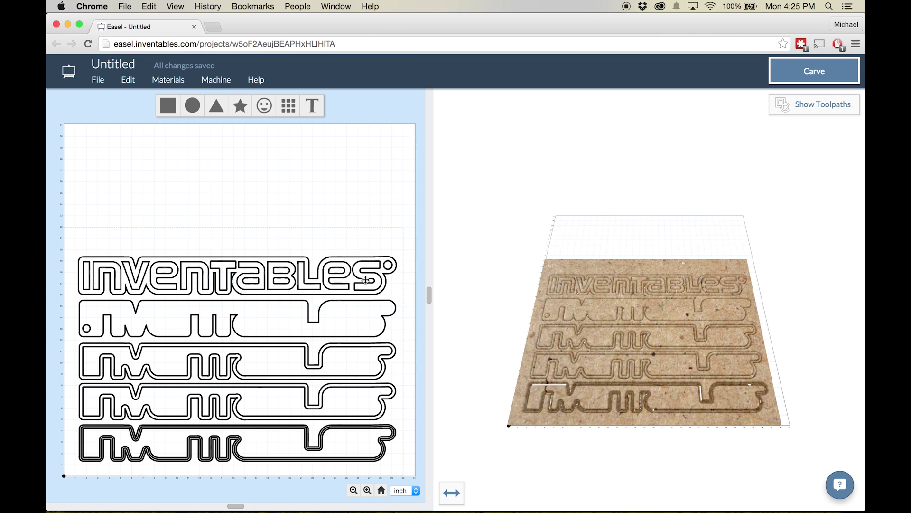
Step: Set the bottom row's nested outlines to cut along the inside
key(Tab)
key(Tab)
key(Tab)
key(Tab)
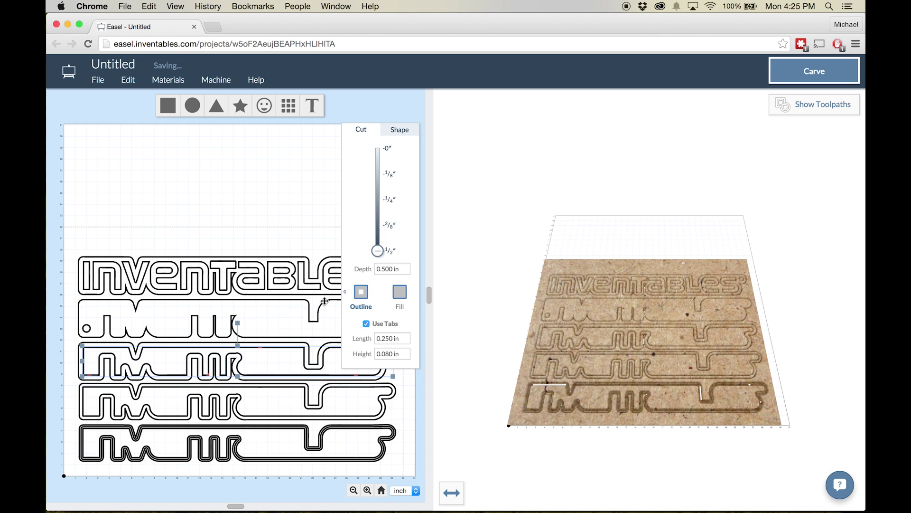
key(Tab)
scroll(361, 464, up, 3)
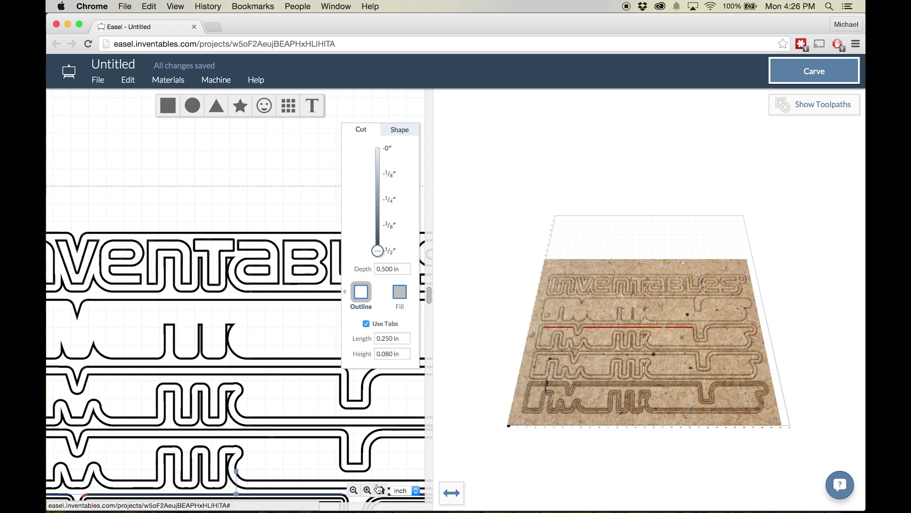
key(Tab)
click(366, 300)
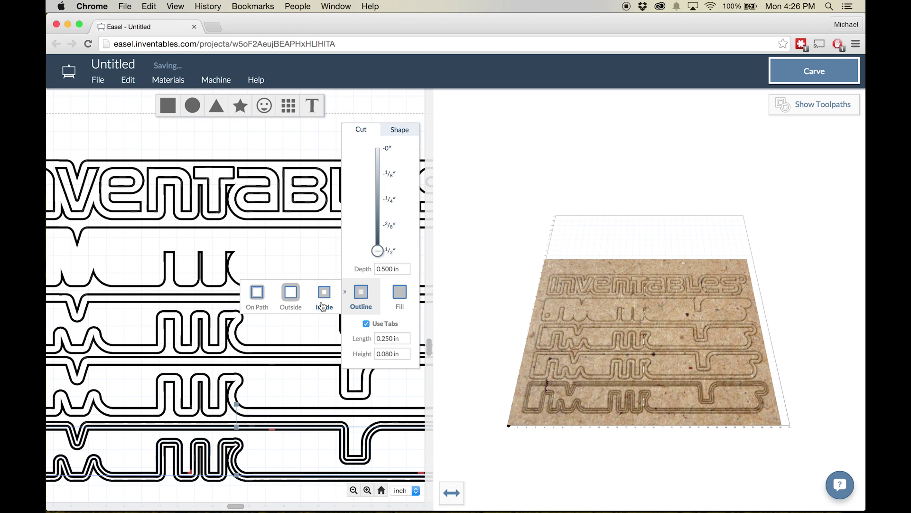
click(324, 304)
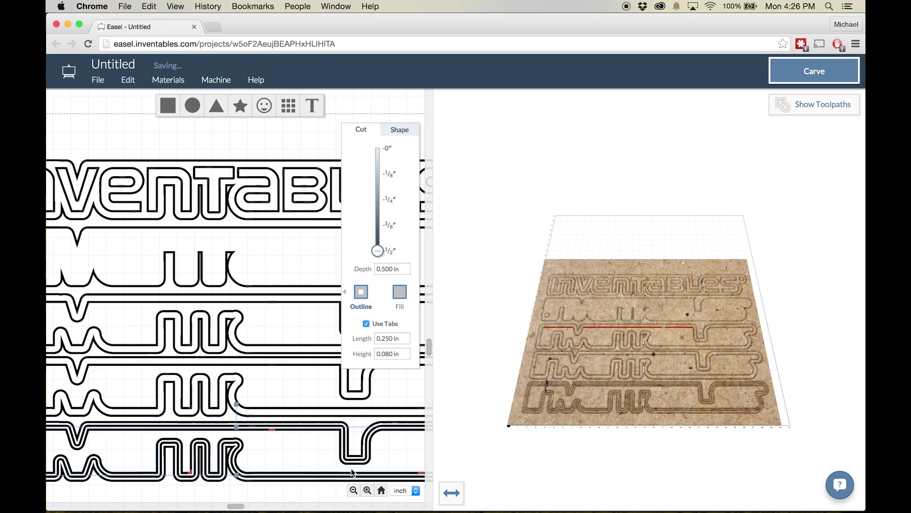
click(372, 303)
click(325, 295)
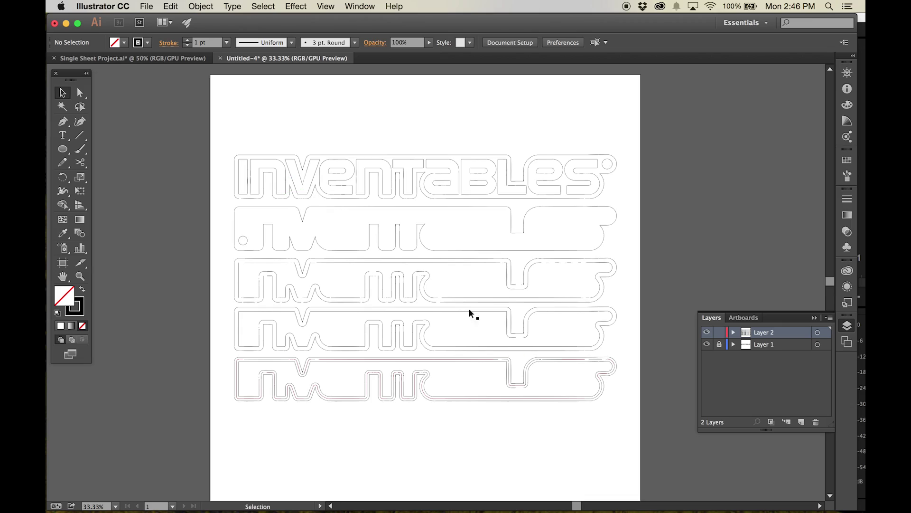
Step: Zoom in and drag the bottom row's outer path down clear of the others
scroll(493, 296, up, 3)
scroll(493, 296, left, 1)
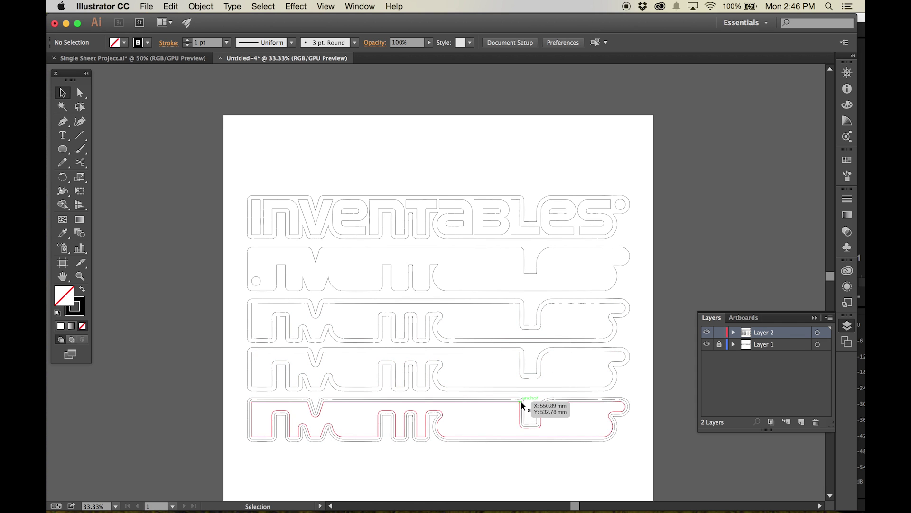
key(super+equal)
key(super+equal)
drag(478, 362, 602, 149)
key(a)
click(295, 207)
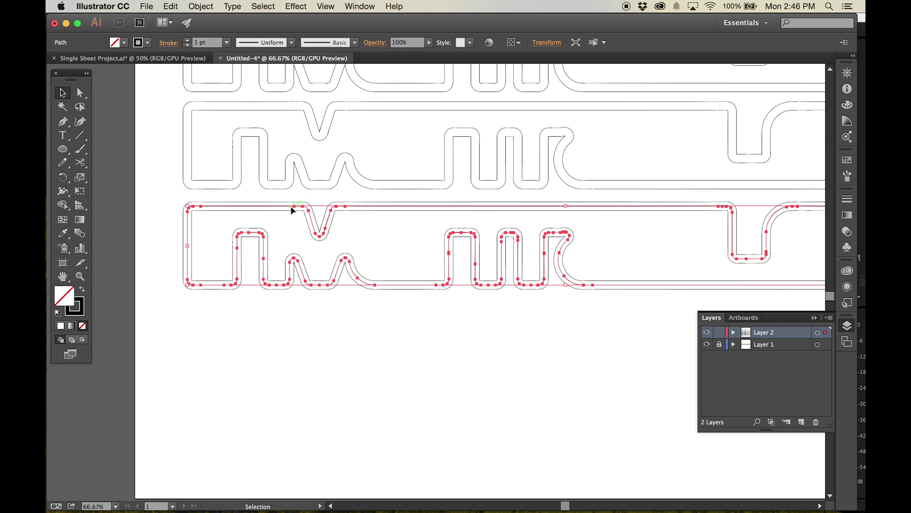
drag(293, 211, 299, 326)
scroll(327, 246, down, 5)
scroll(327, 247, right, 2)
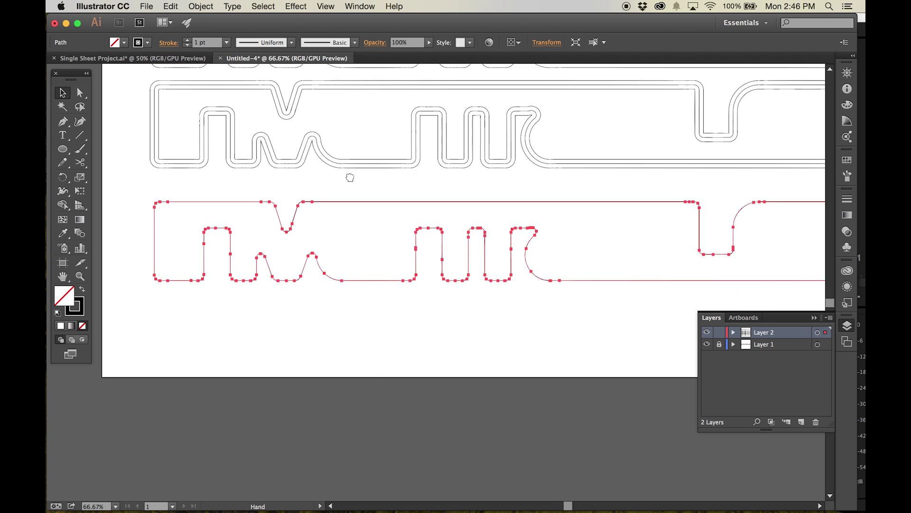
drag(350, 177, 311, 196)
Step: Add a -0.5 mm inward offset to the bottom path and check it zoomed in
click(200, 6)
mouse_move(242, 223)
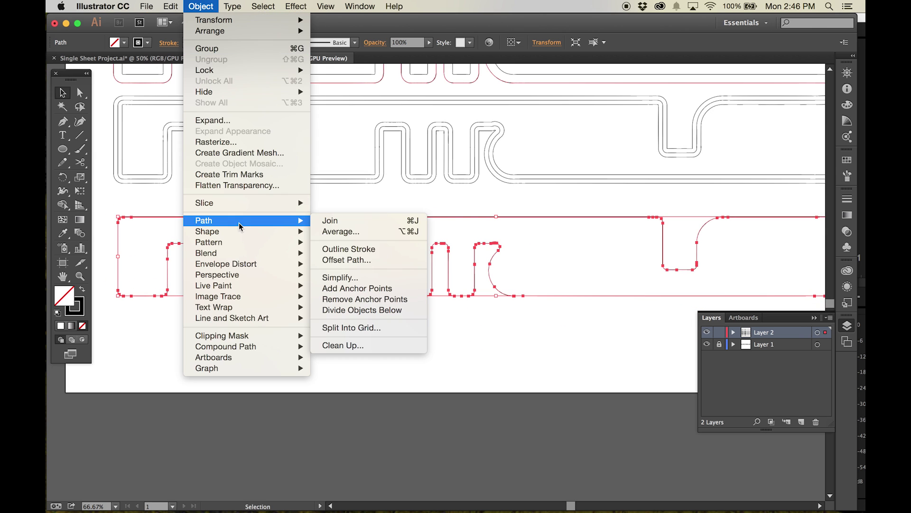
click(357, 261)
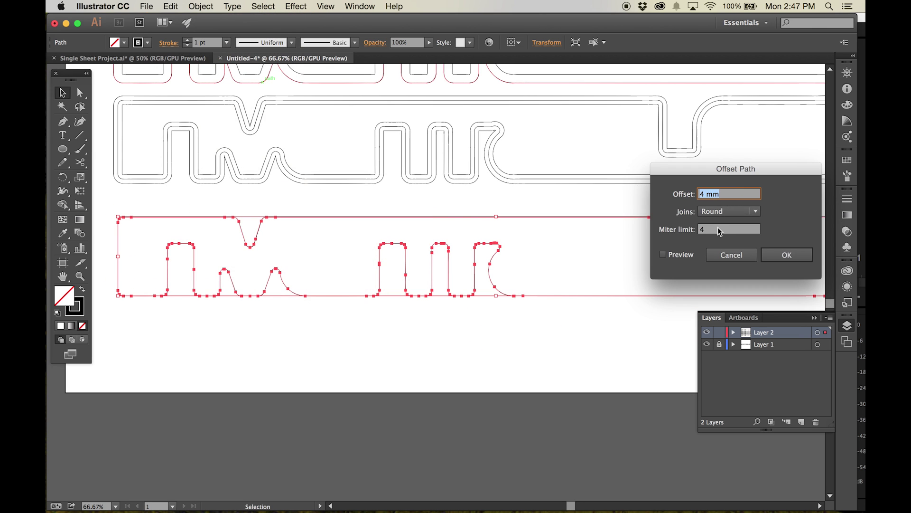
click(663, 255)
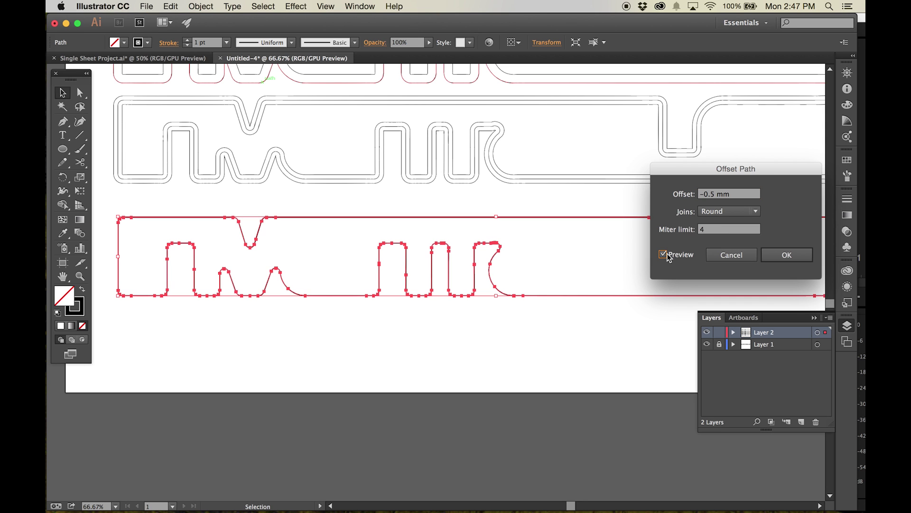
click(785, 255)
key(super+equal)
key(super+equal)
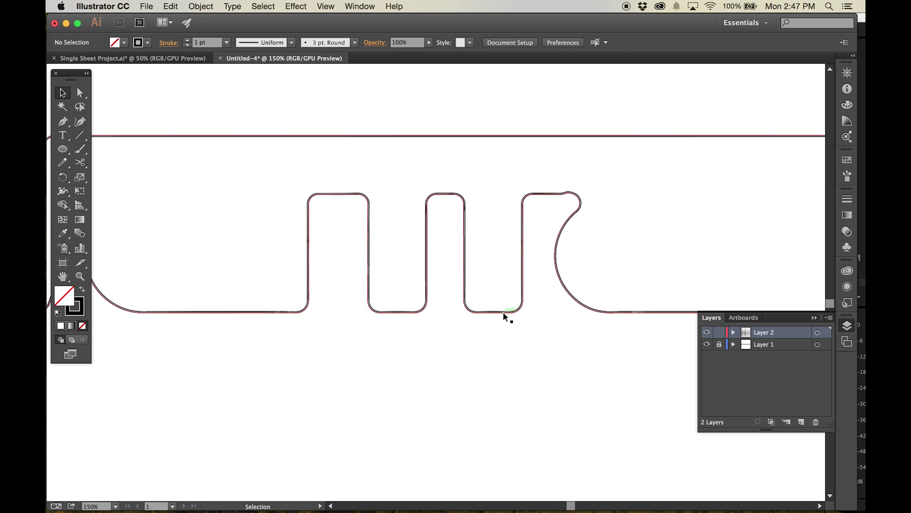
key(super+equal)
key(super+equal)
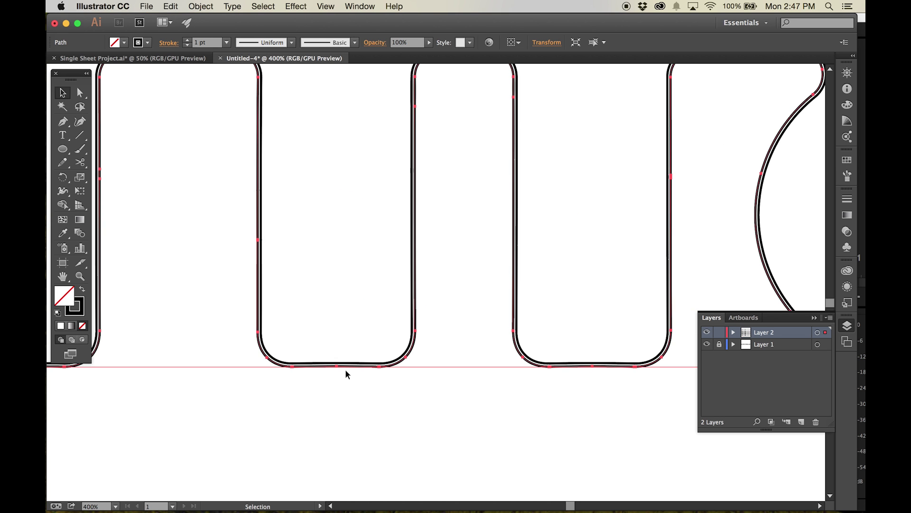
key(super+1)
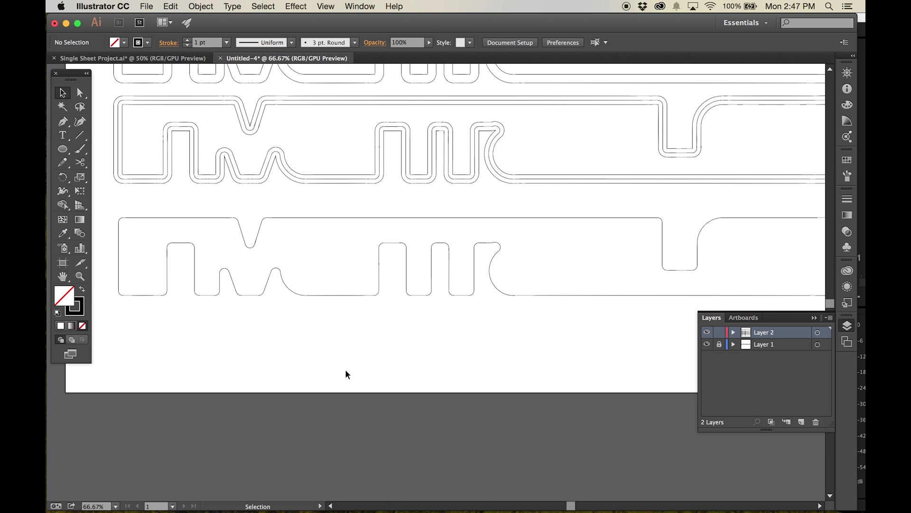